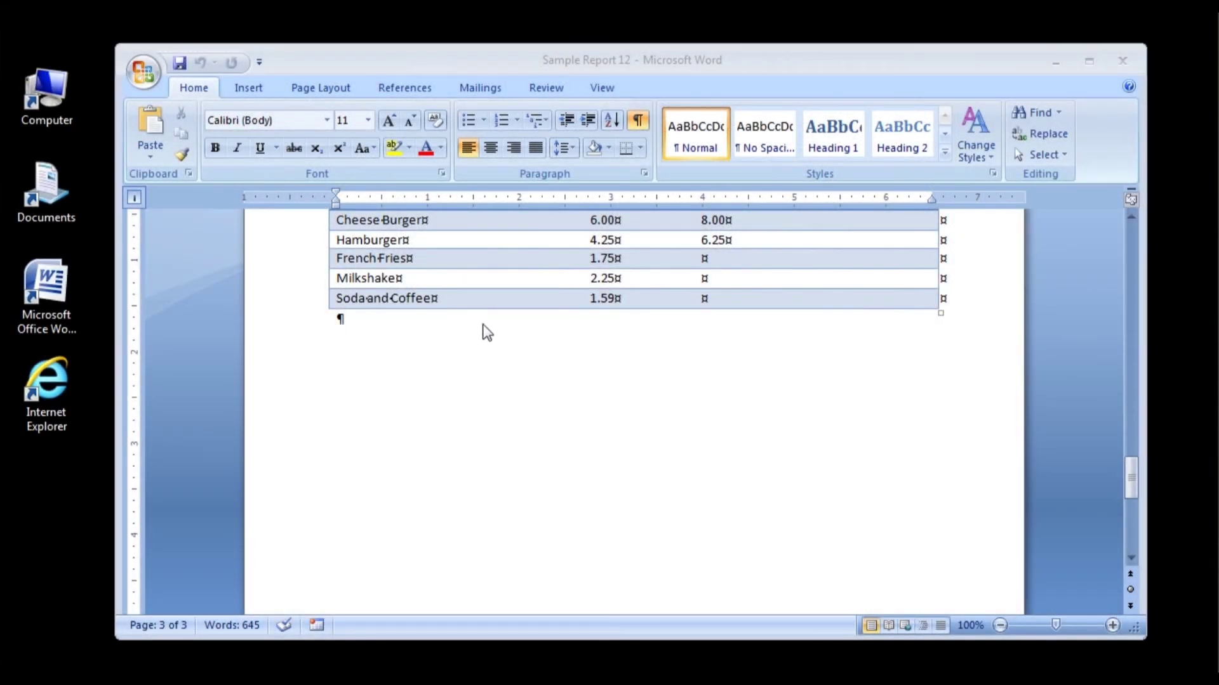
Step: Insert a page break below the Sample Table menu table to begin a blank page 4
click(375, 357)
drag(1132, 484, 1132, 474)
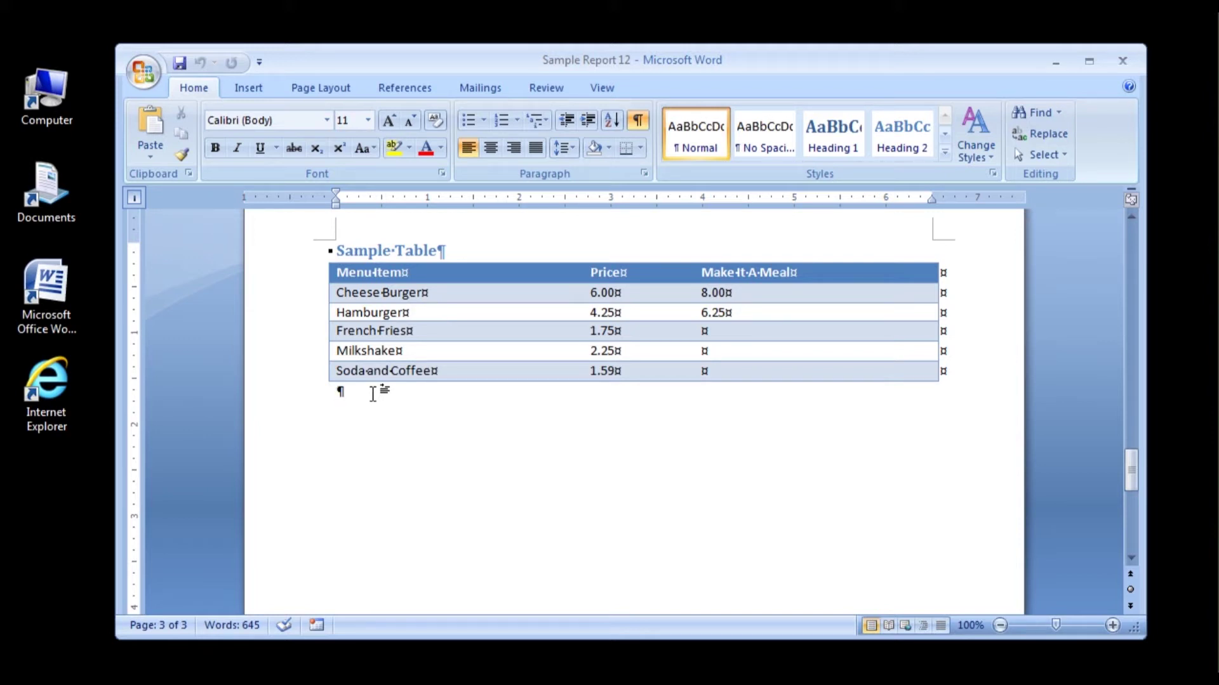
click(250, 92)
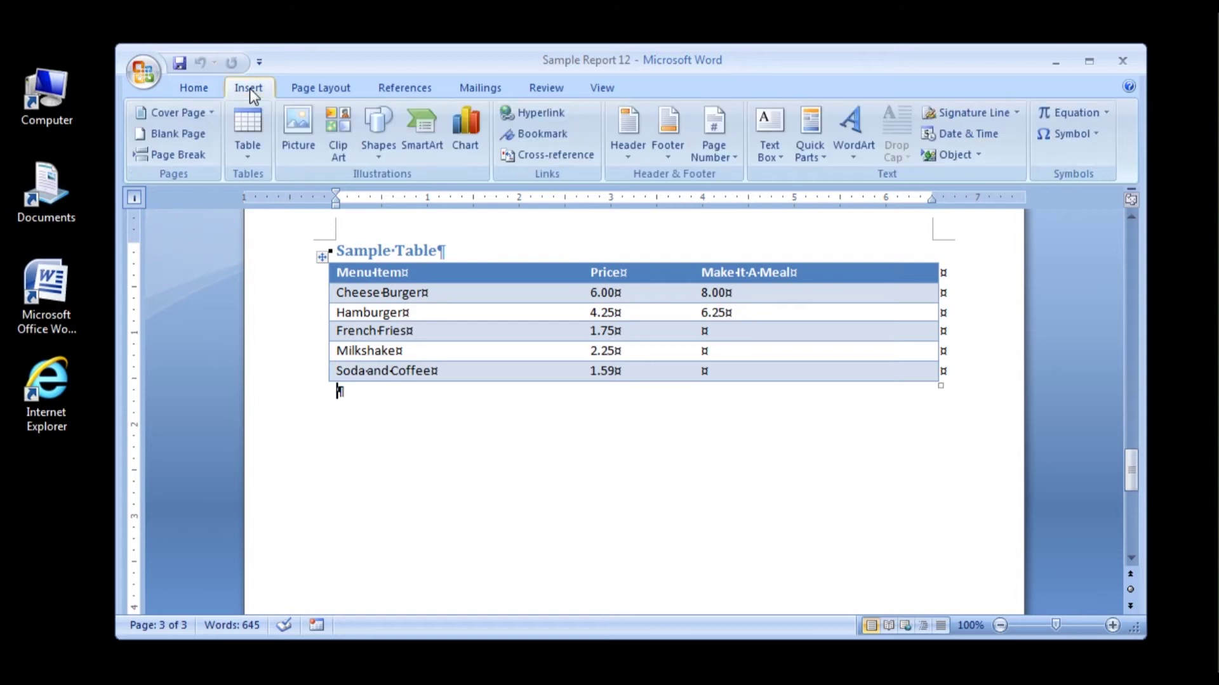
click(184, 155)
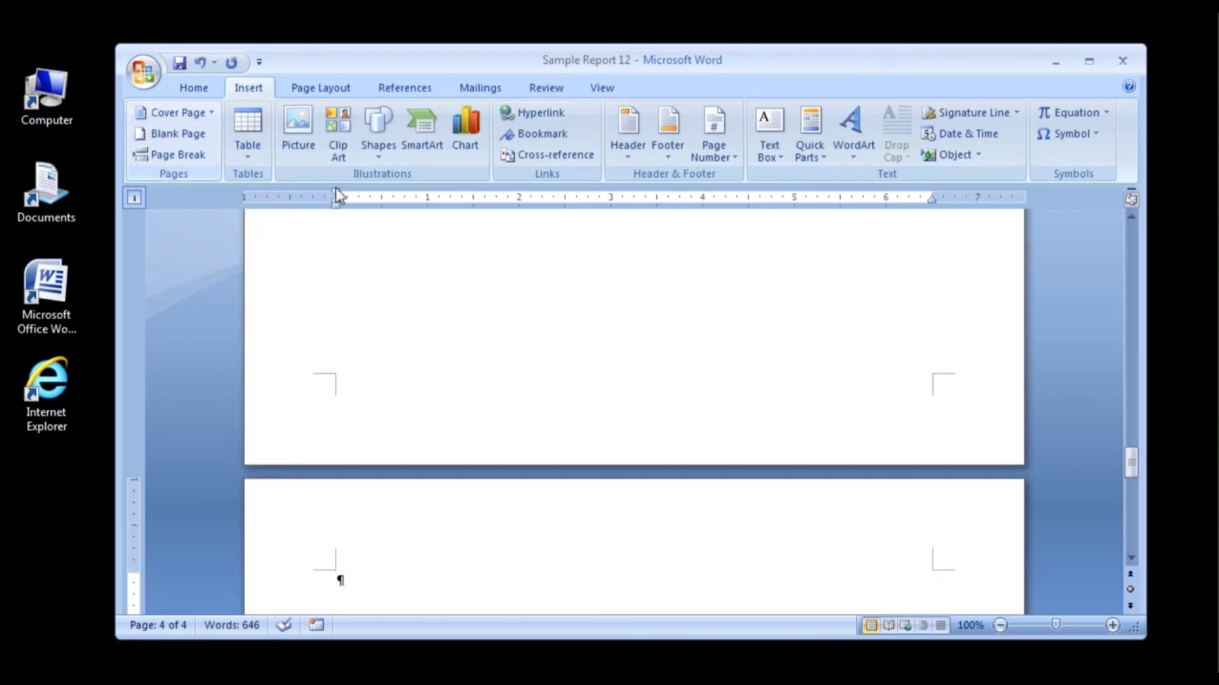
drag(1129, 458, 1129, 482)
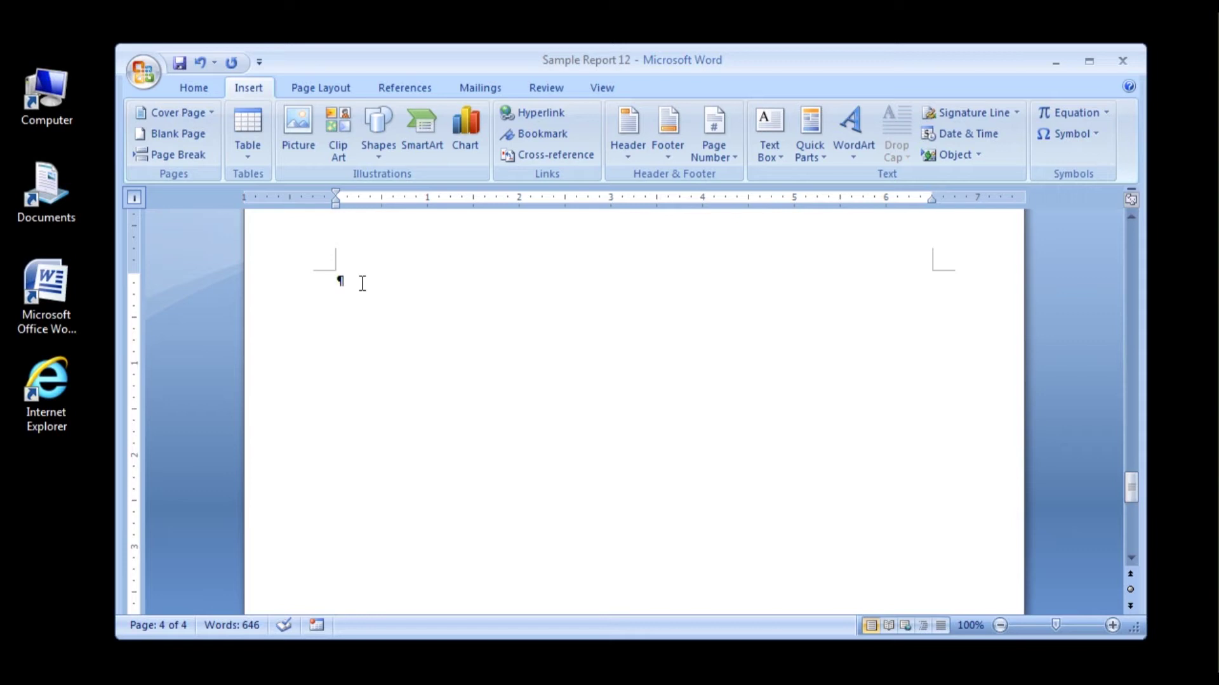
Step: Set a left tab stop at 0.5 inch and type 'Left tab' at it
click(193, 89)
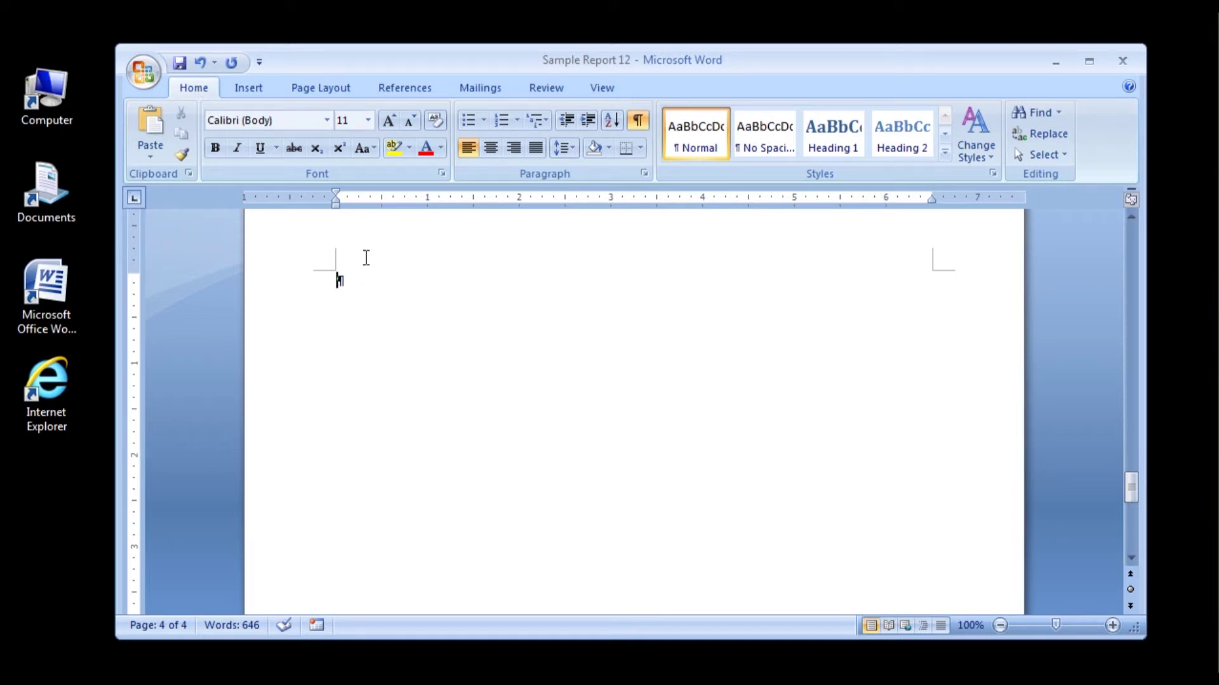
click(378, 200)
key(Tab)
text(Left)
key(Tab)
text(tab)
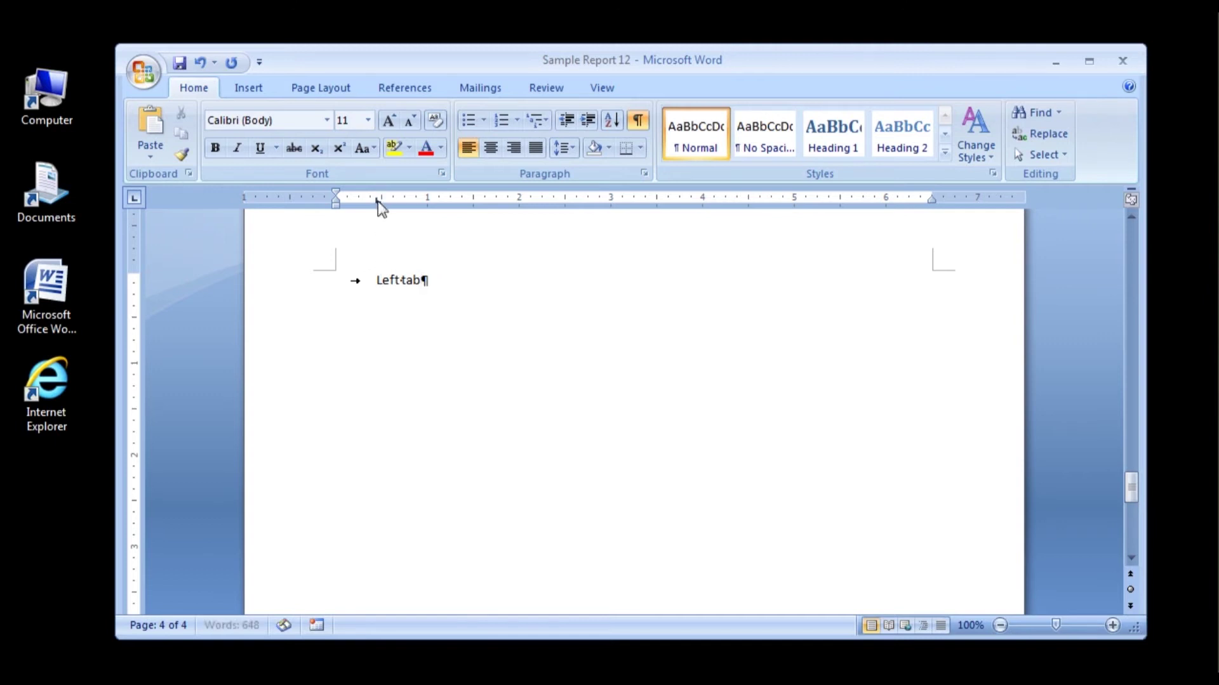
Step: Add a center tab stop at 1.5 inches and type 'Center tab' there
click(133, 198)
click(471, 198)
key(Tab)
text(Center tab)
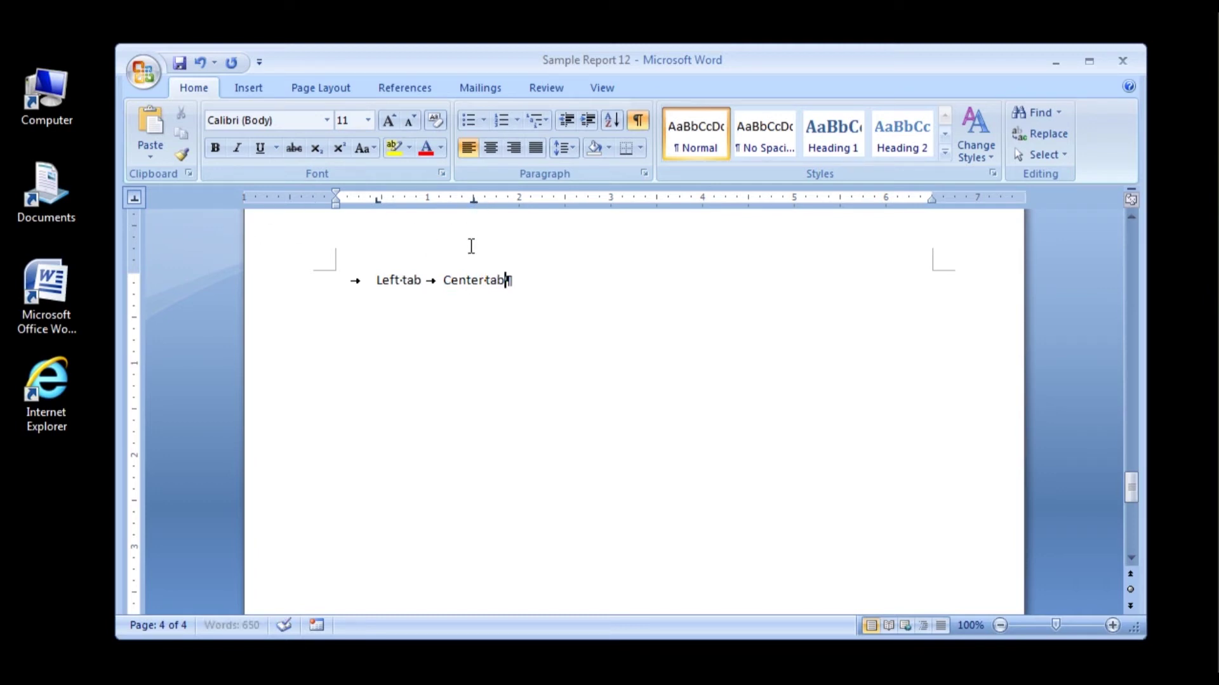
Step: Add a right tab stop near 2.6 inches and type 'Right tab' there
click(134, 198)
click(576, 200)
key(Tab)
text(Right tab)
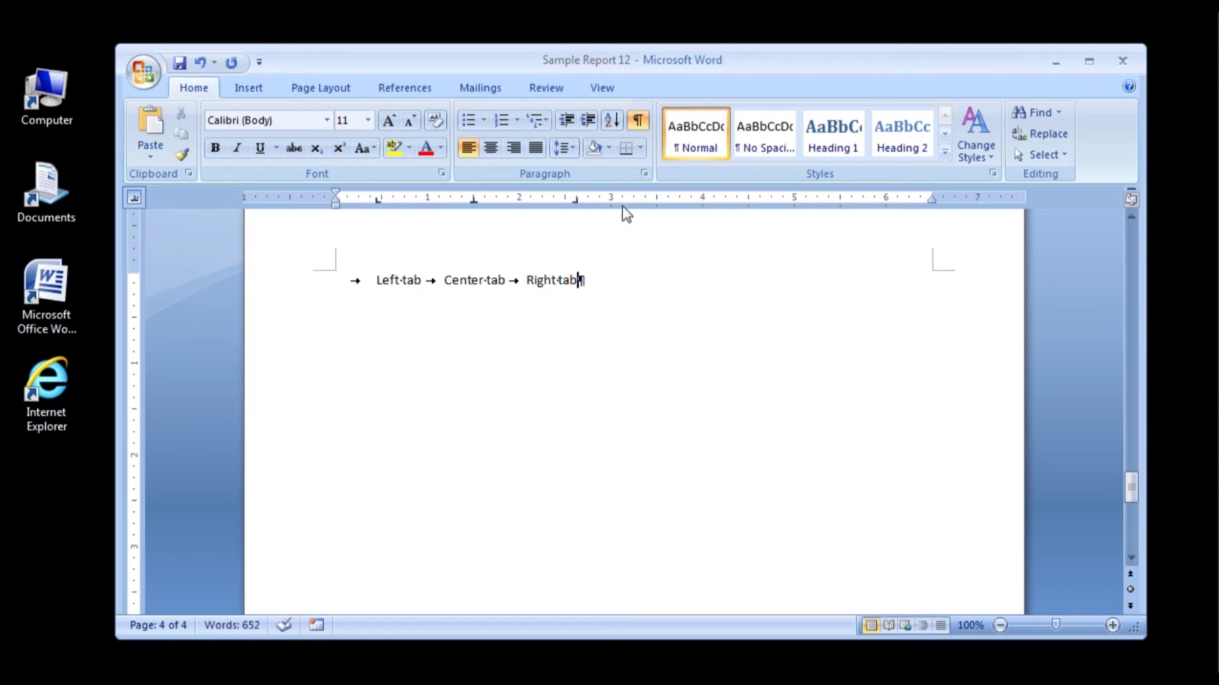
Step: Add a decimal tab stop at 3.75 inches and enter 3.14 there
click(679, 200)
key(Tab)
text(3.14)
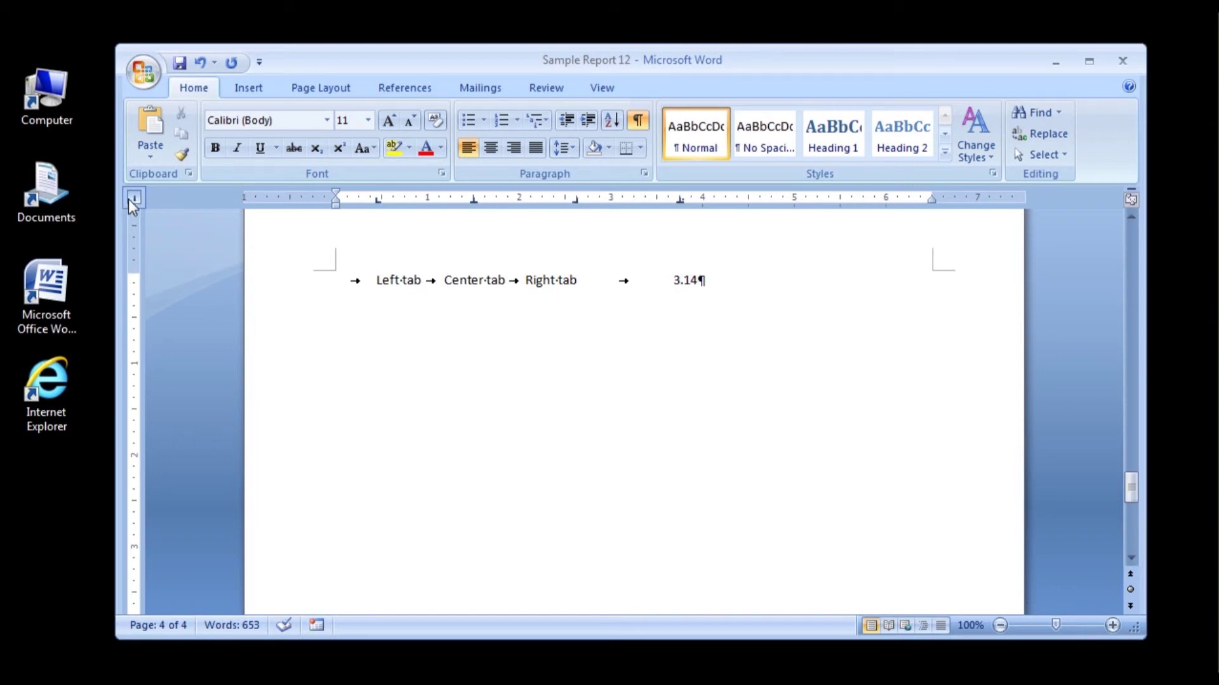
Step: Set a bar tab near 5 inches and finish the first row with 'Bar'
click(787, 200)
key(Tab)
Step: Add a row with decimal 1.25 and the word 'Tab' past the bar line
key(Tab)
key(Tab)
text(Bar)
key(Return)
Step: Add rows pairing .1256 with 'Marker' and 12546 with 'One'
key(Tab)
key(Tab)
key(Tab)
key(Tab)
text(1.25)
key(Tab)
key(Tab)
key(Tab)
text(Tab)
key(Return)
key(Tab)
key(Tab)
key(Tab)
key(Tab)
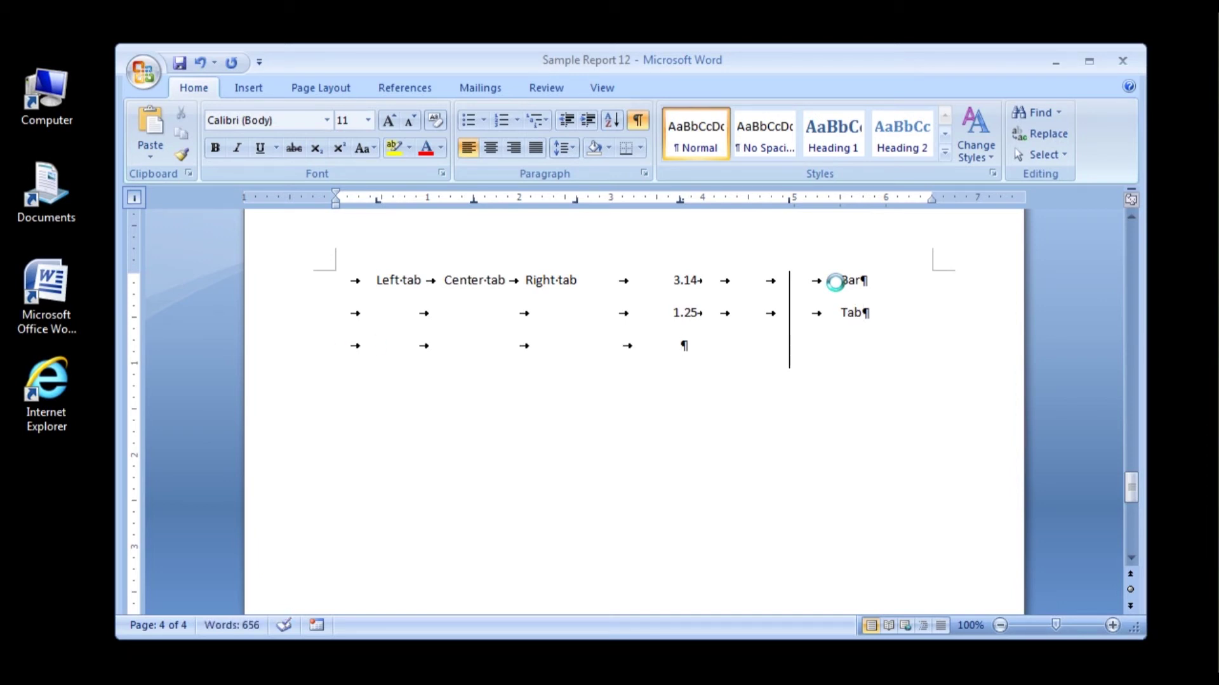
text(.1256)
key(Tab)
key(Tab)
key(Tab)
text(Marker)
key(Return)
key(Tab)
key(Tab)
key(Tab)
key(Tab)
text(12546)
key(Tab)
key(Tab)
key(Tab)
key(Tab)
text(One)
key(Return)
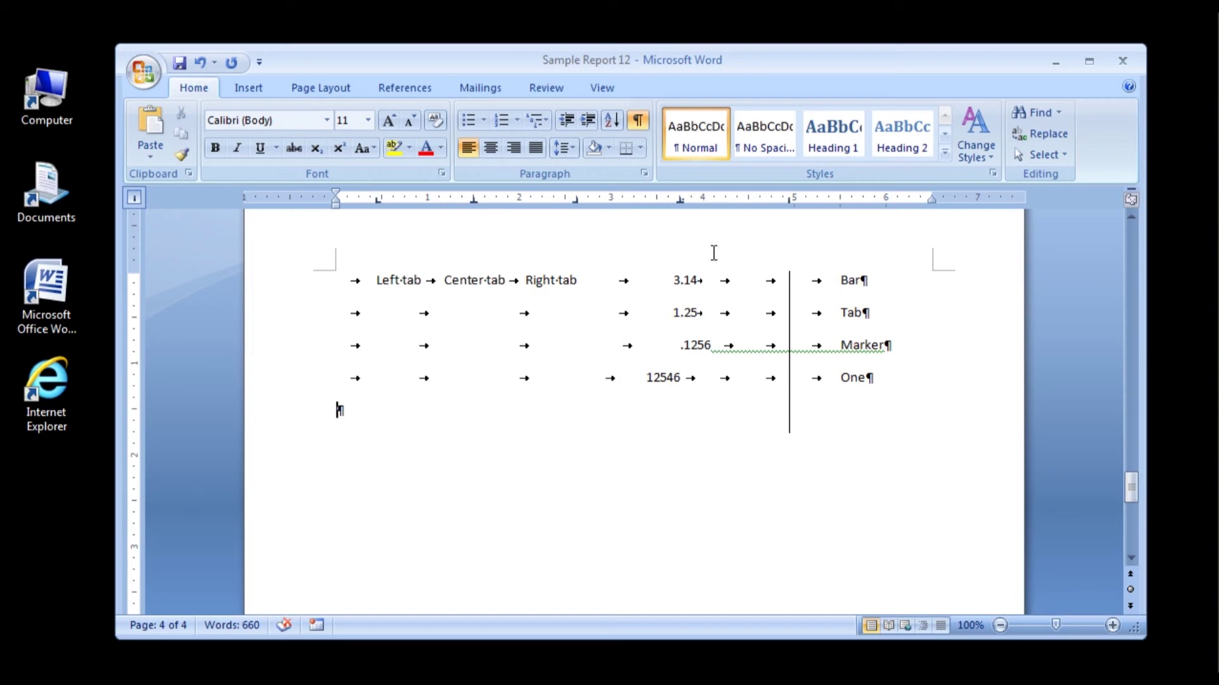
Step: Drag off the 0.5-inch tab and use Clear All in the Paragraph Tabs dialog
drag(377, 200, 308, 263)
click(646, 174)
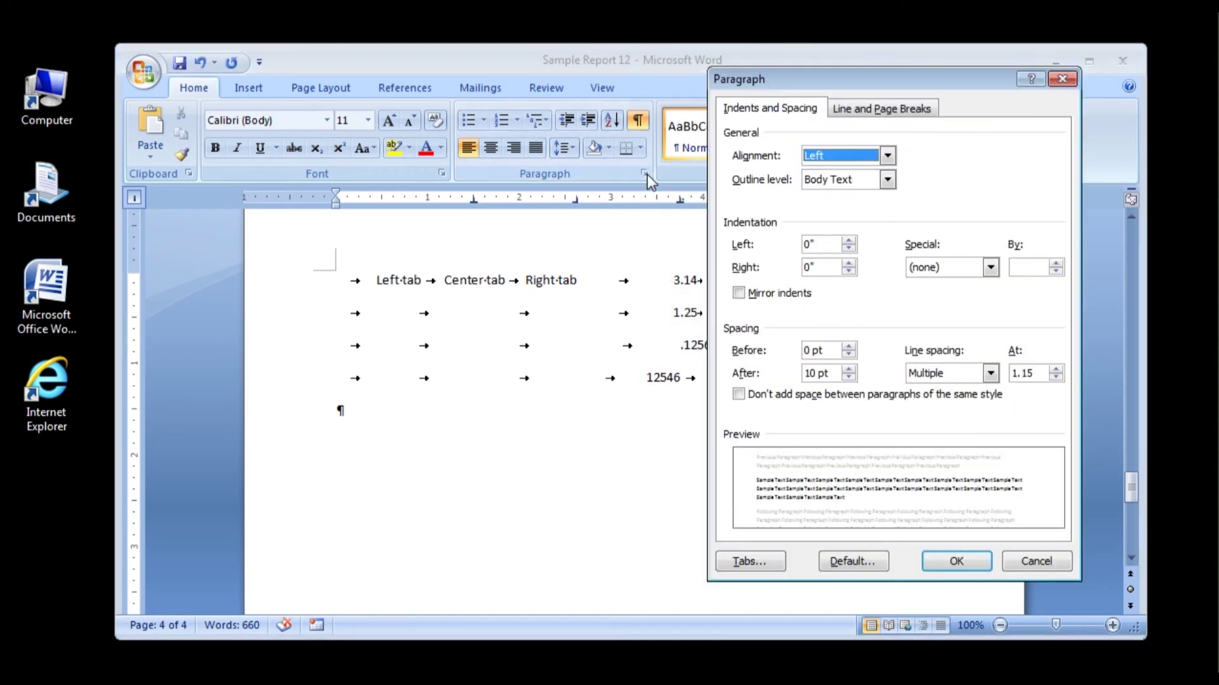
click(771, 112)
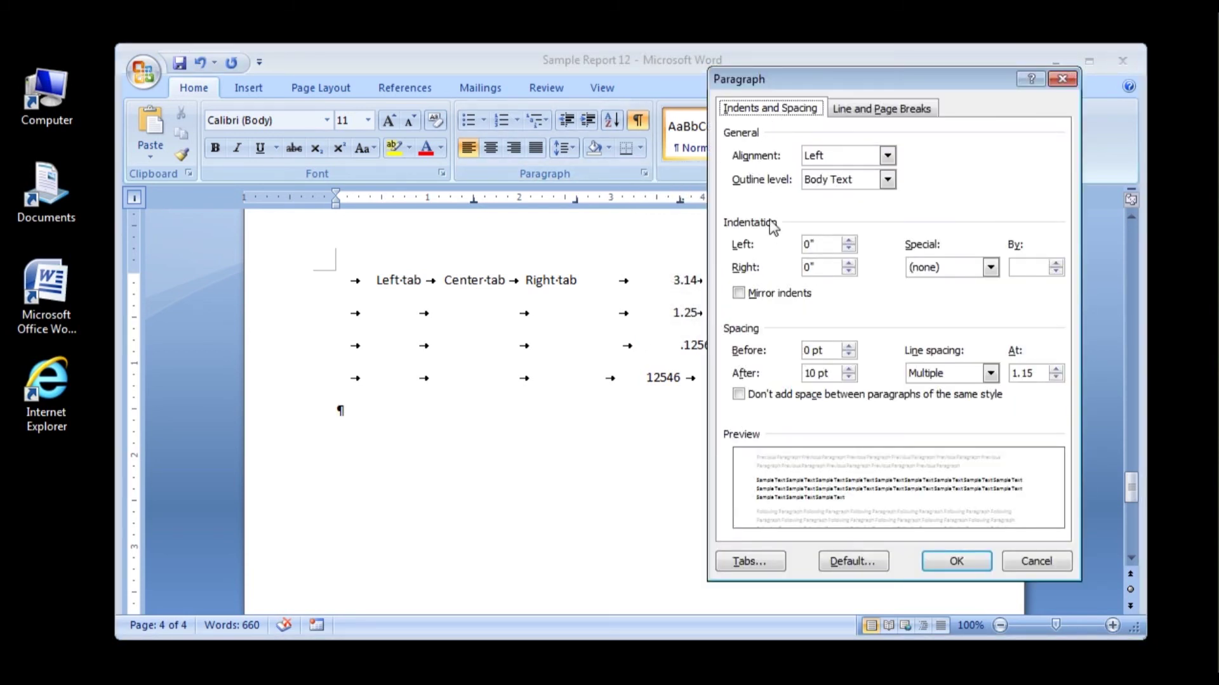
click(764, 561)
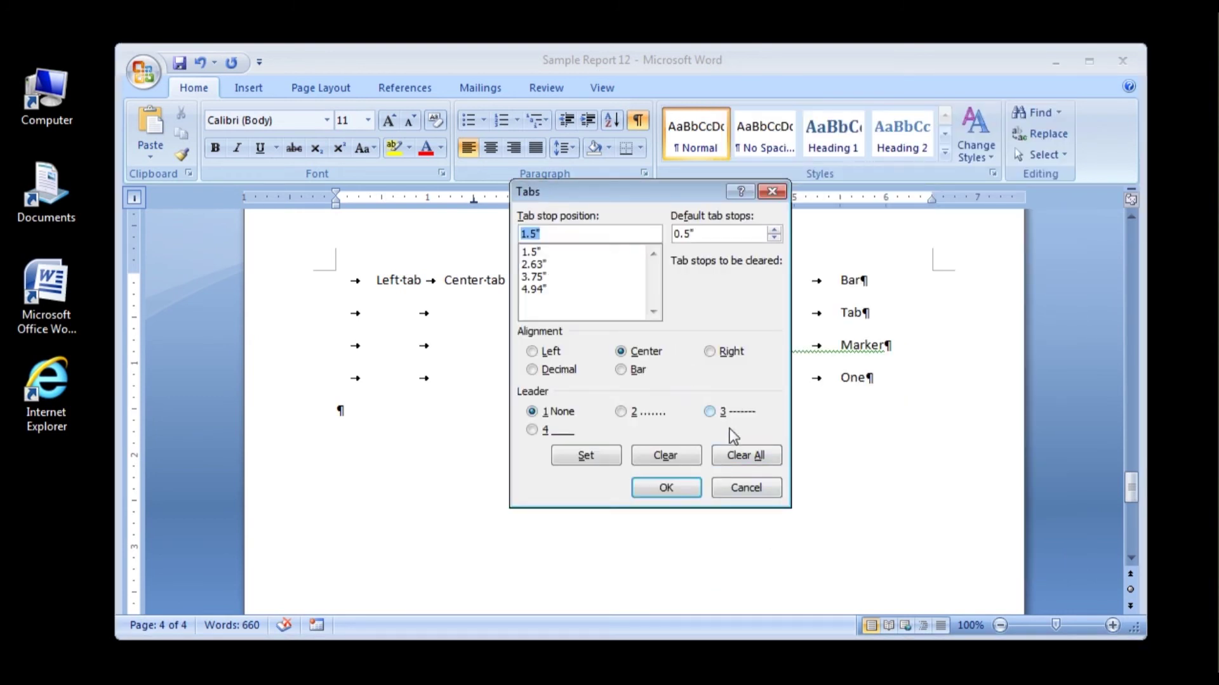
click(749, 458)
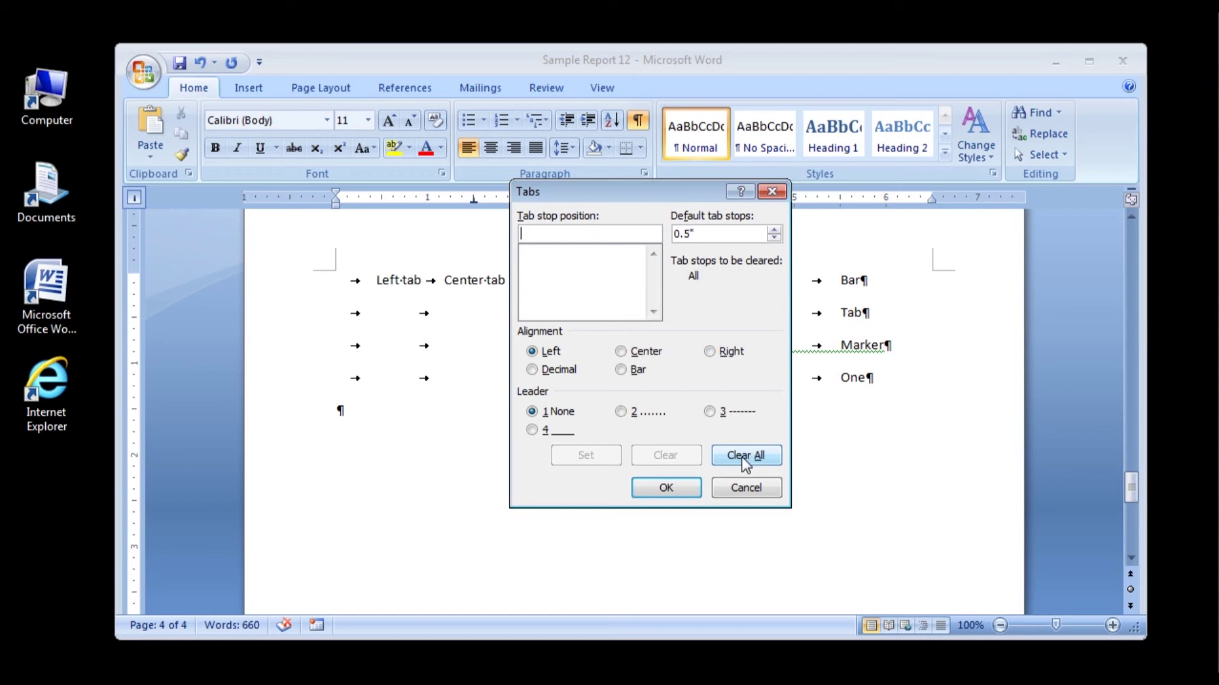
click(665, 493)
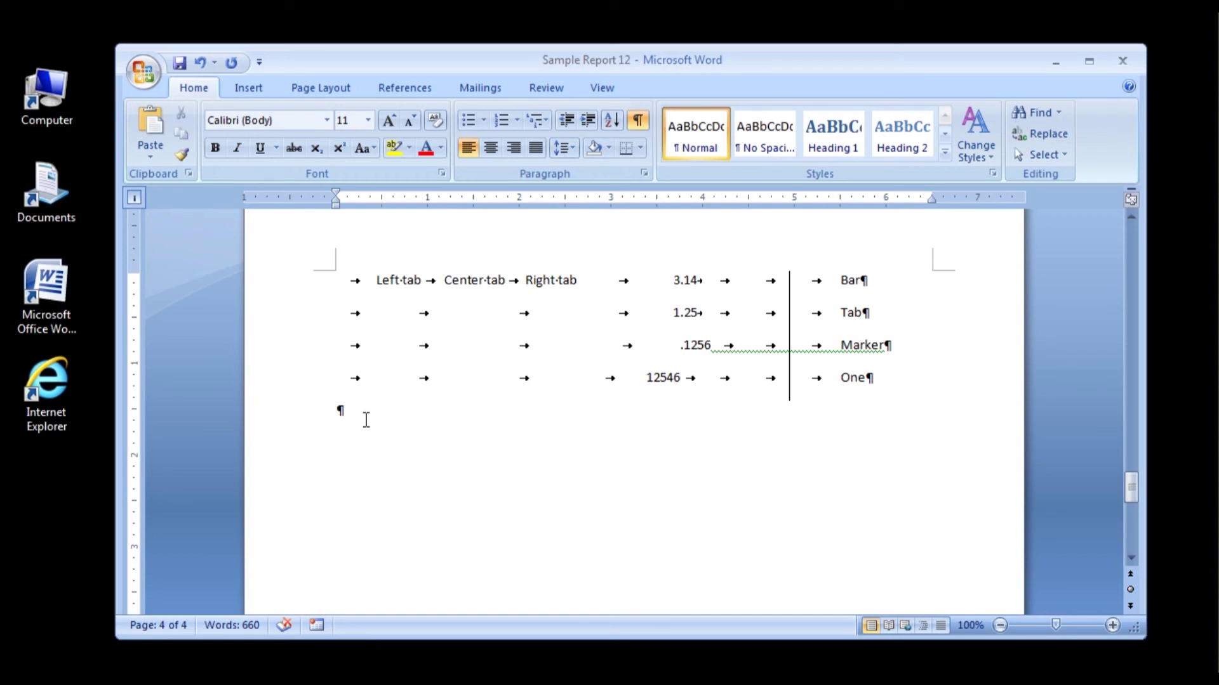
Step: Undo the tab clearing, then delete the empty paragraph below the 'One' row
key(ctrl+z)
key(BackSpace)
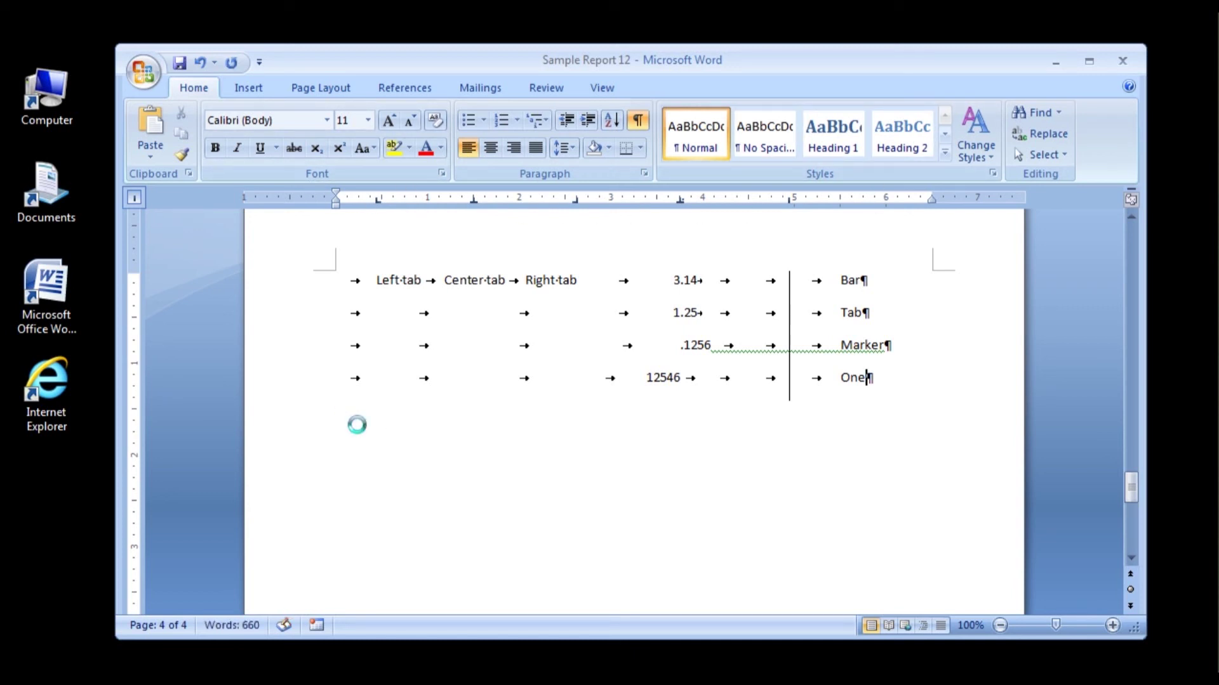